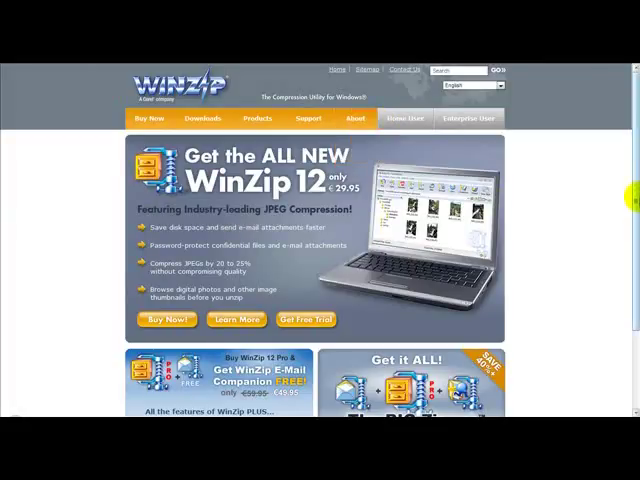
left_click_drag(630, 200, 631, 262)
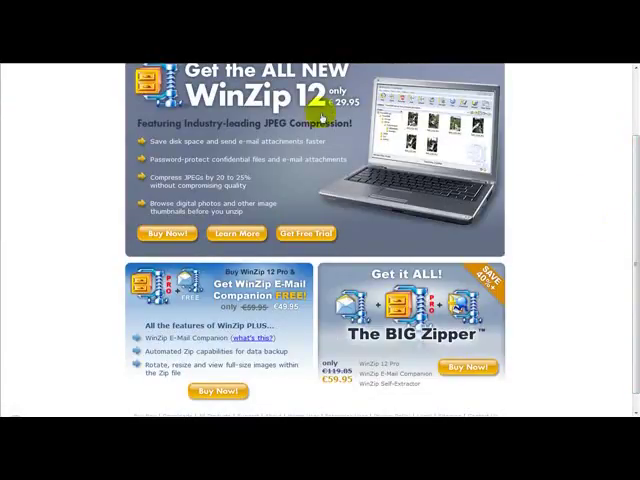
left_click_drag(630, 164, 631, 118)
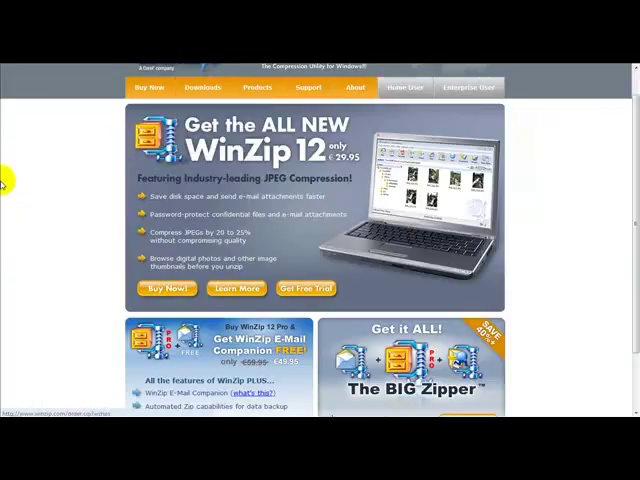
scroll(33, 205, "down", 2)
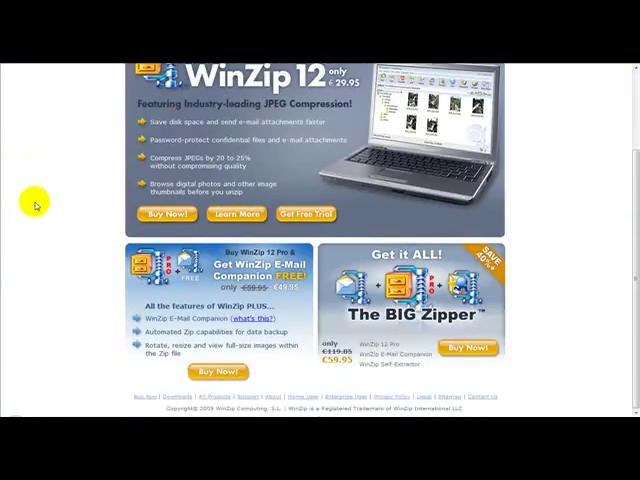
scroll(33, 205, "up", 3)
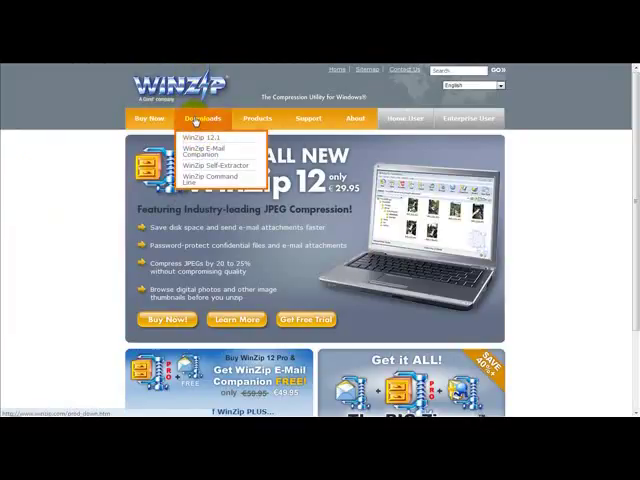
Step: Go from WinZip Self-Extractor to the WinZip 12.0 evaluation download page, then show the desktop
left_click(214, 165)
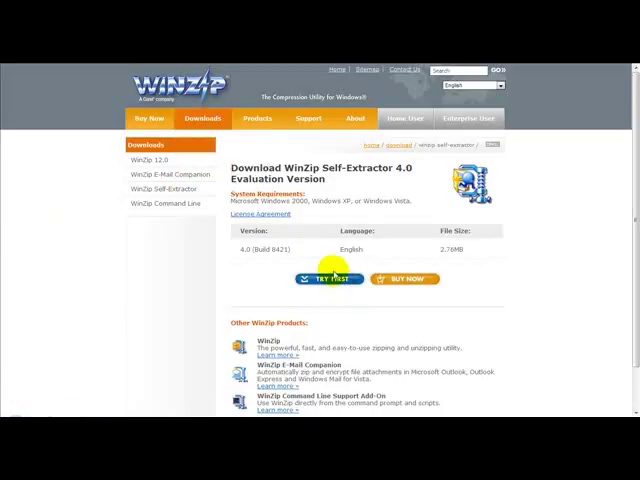
left_click(142, 162)
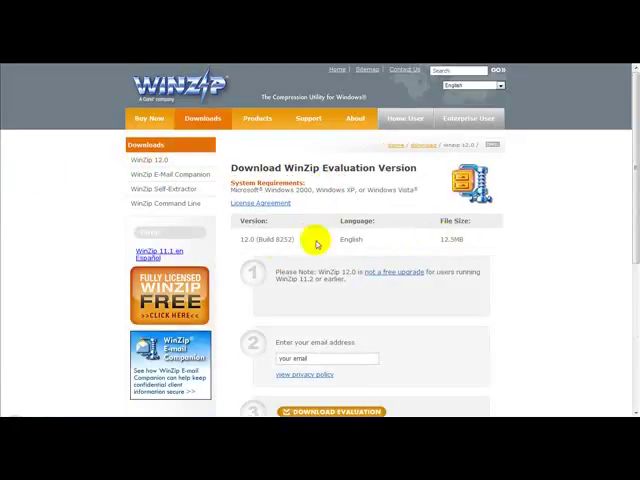
scroll(320, 225, "down", 1)
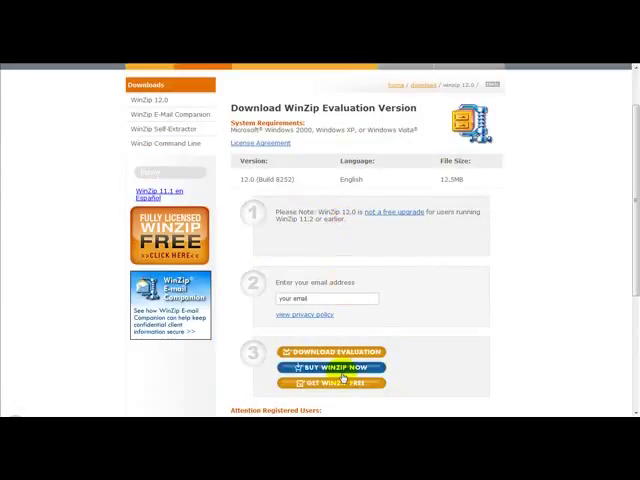
scroll(632, 220, "down", 1)
scroll(632, 175, "up", 2)
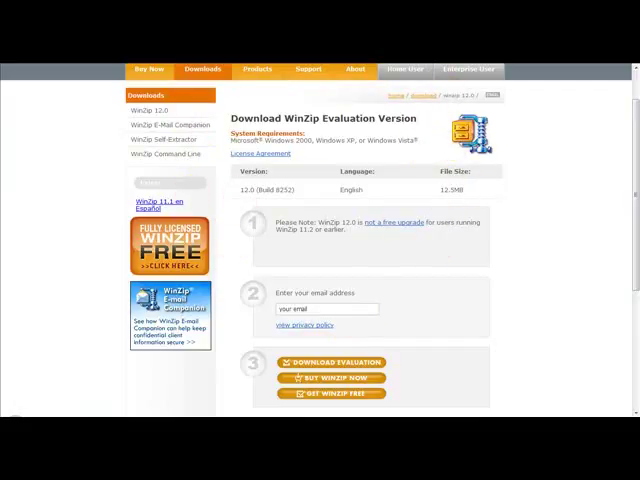
key("super+d")
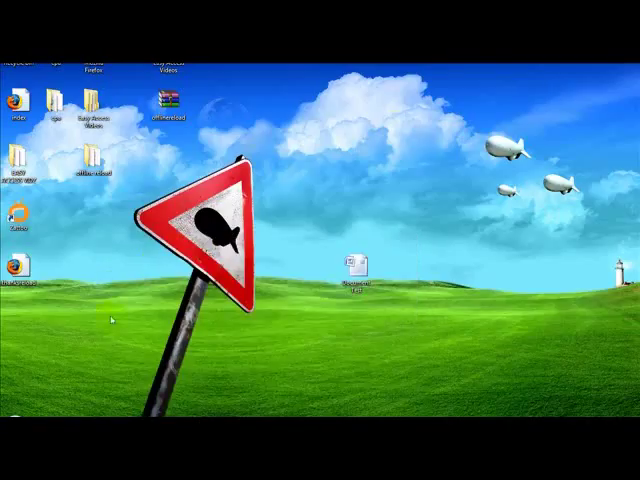
left_click(431, 289)
left_click(354, 284)
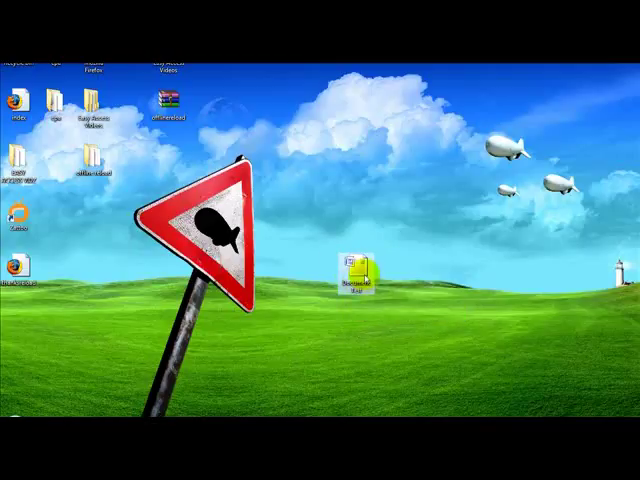
mouse_move(356, 272)
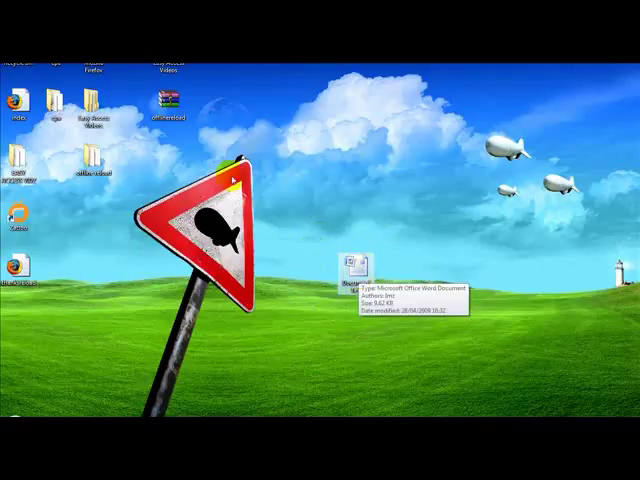
left_click(357, 270)
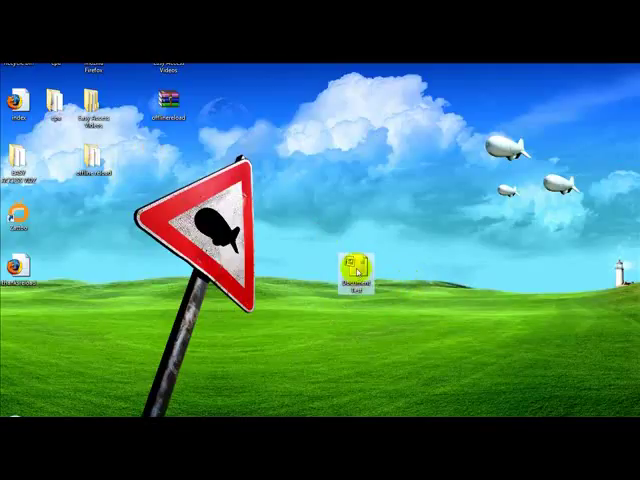
Step: Set up a WinRAR archive of Document Test in ZIP format, named Document Test.zip
right_click(357, 268)
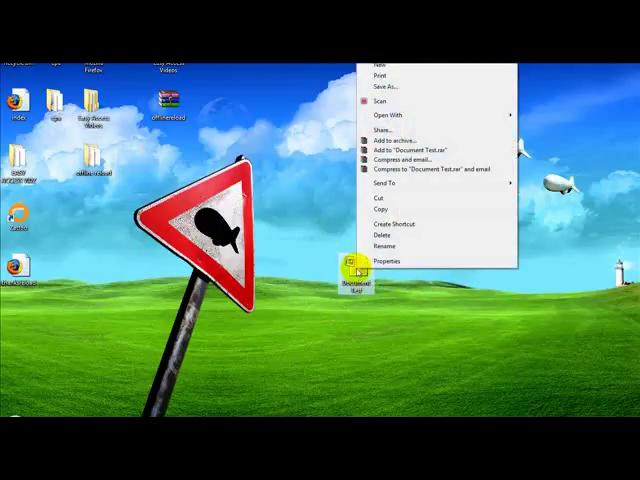
left_click(398, 140)
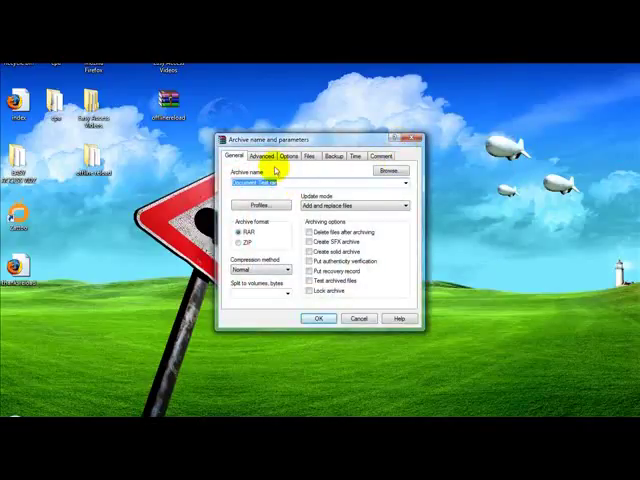
left_click(303, 178)
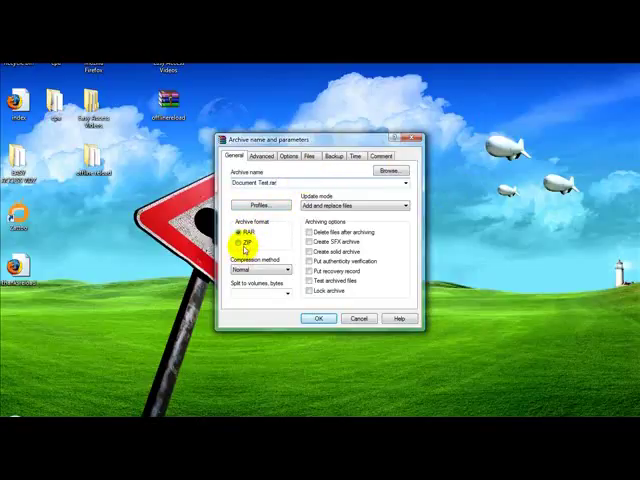
left_click(246, 245)
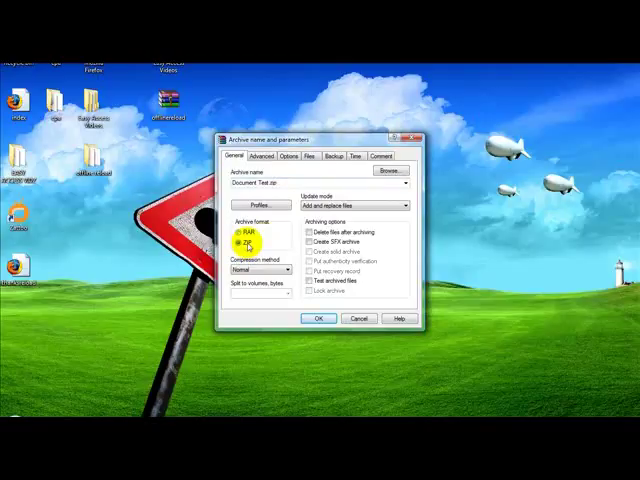
left_click(276, 182)
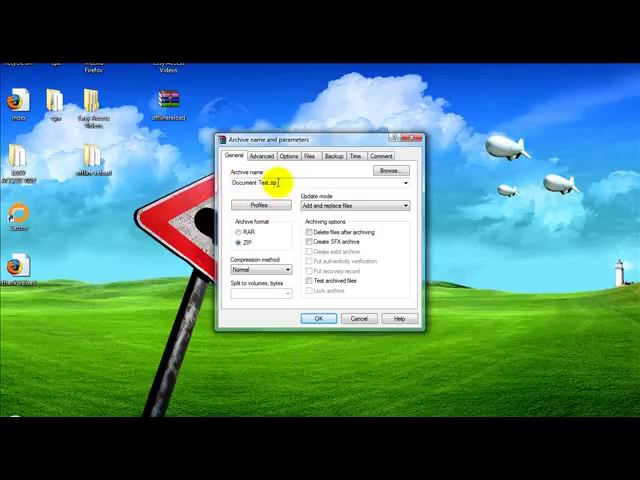
Step: Confirm creating Document Test.zip, drag it above the Word file and dismiss its context menu
left_click(317, 319)
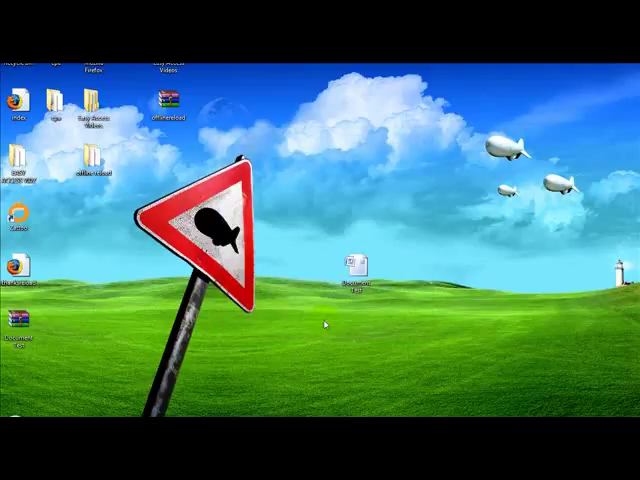
left_click_drag(18, 320, 353, 158)
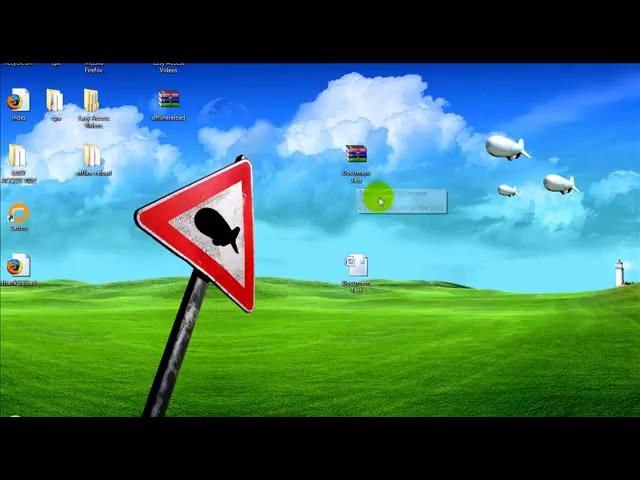
right_click(353, 173)
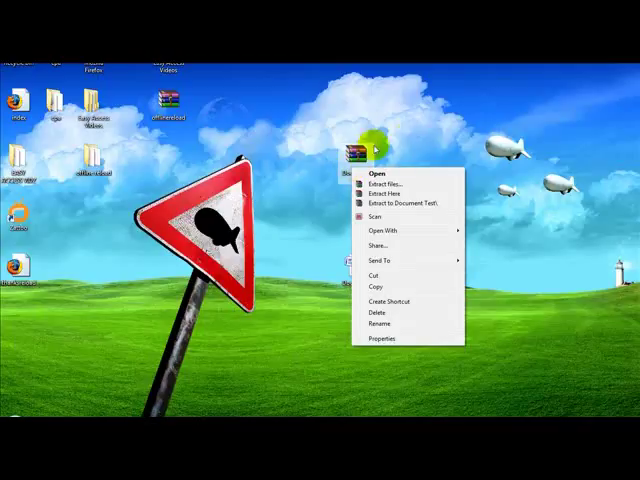
left_click(380, 141)
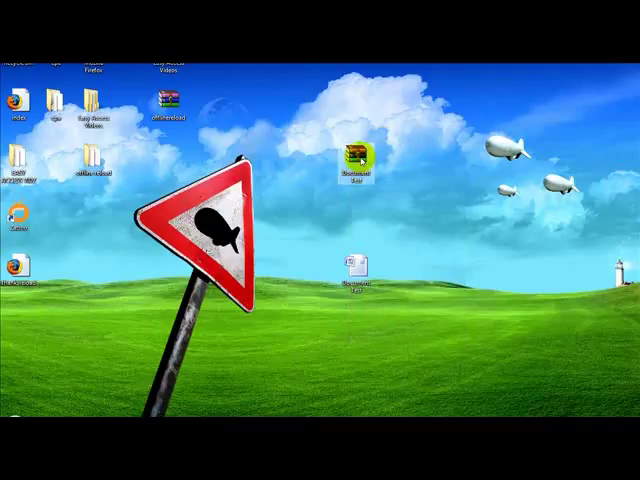